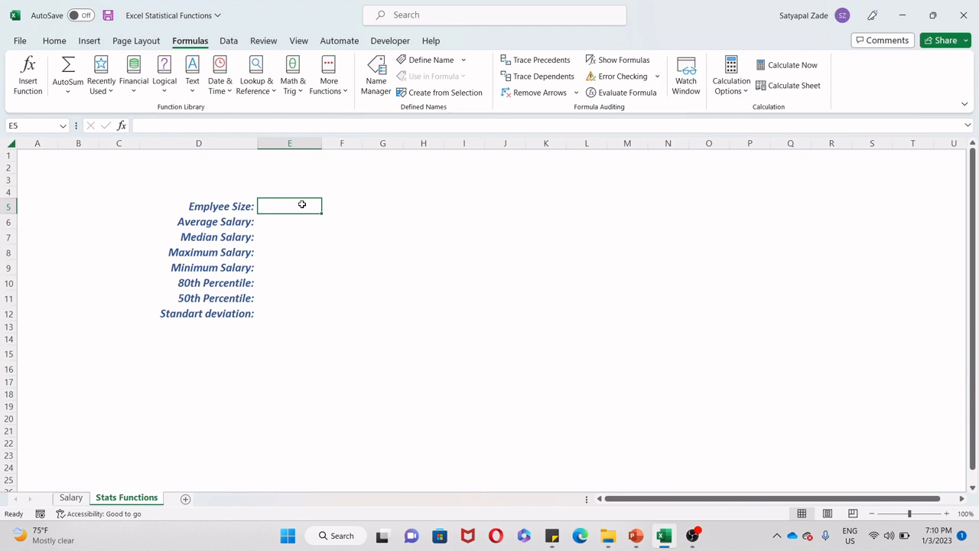
# - Calculate the employee size in E5 with a COUNT formula over the whole column C of the Salary sheet
pyautogui.write('=')
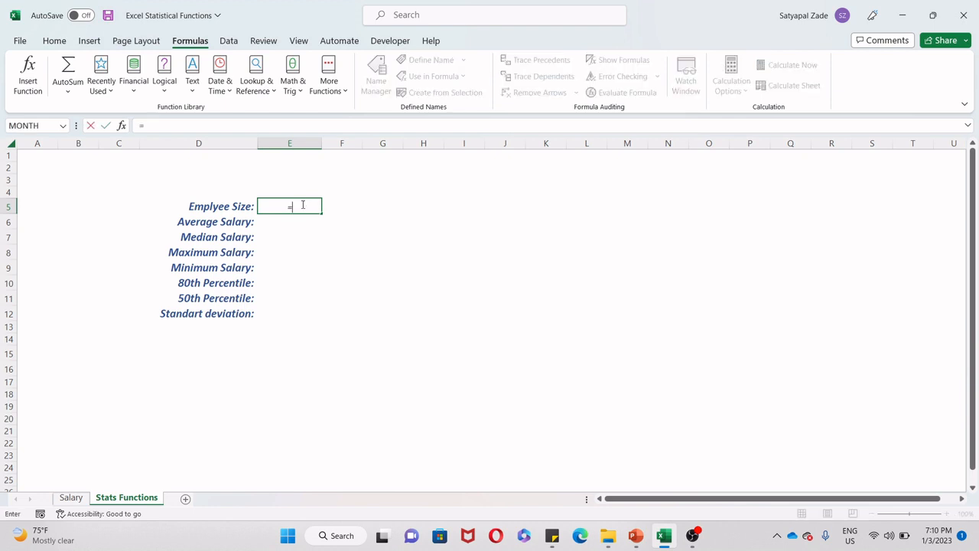
pyautogui.write('count')
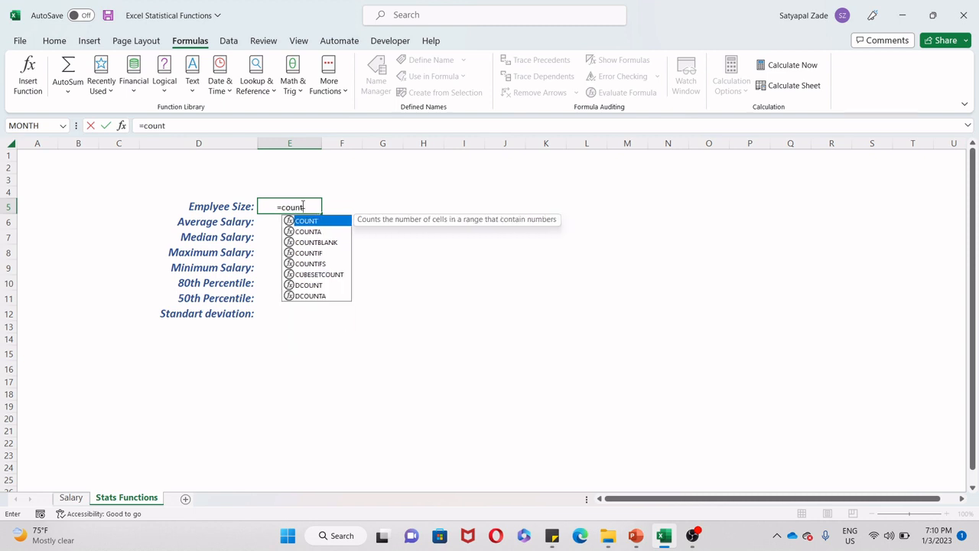
pyautogui.press('Tab')
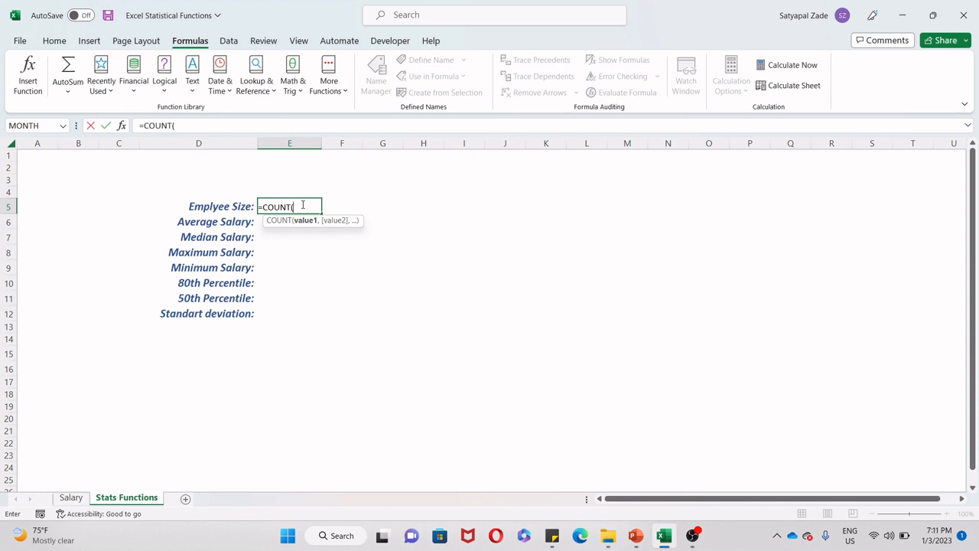
pyautogui.click(81, 501)
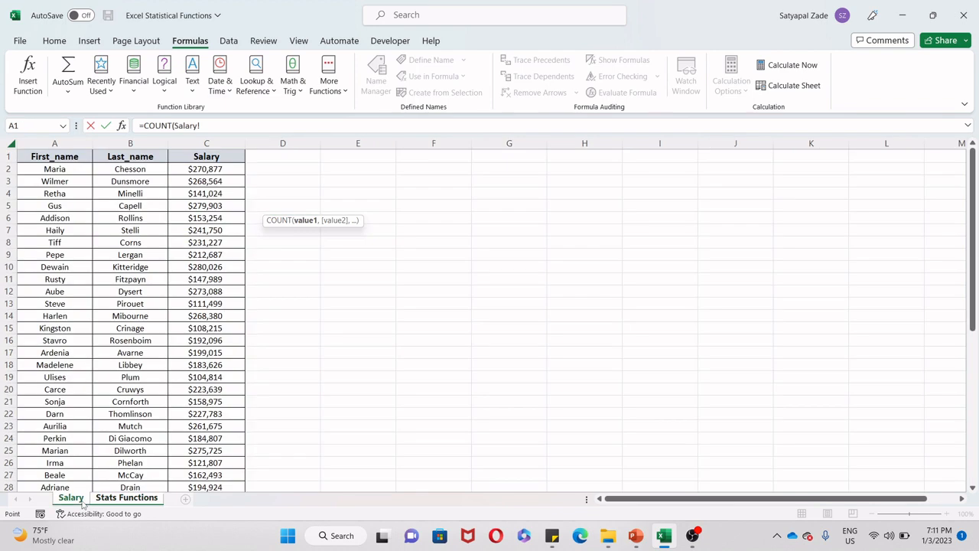
pyautogui.click(221, 143)
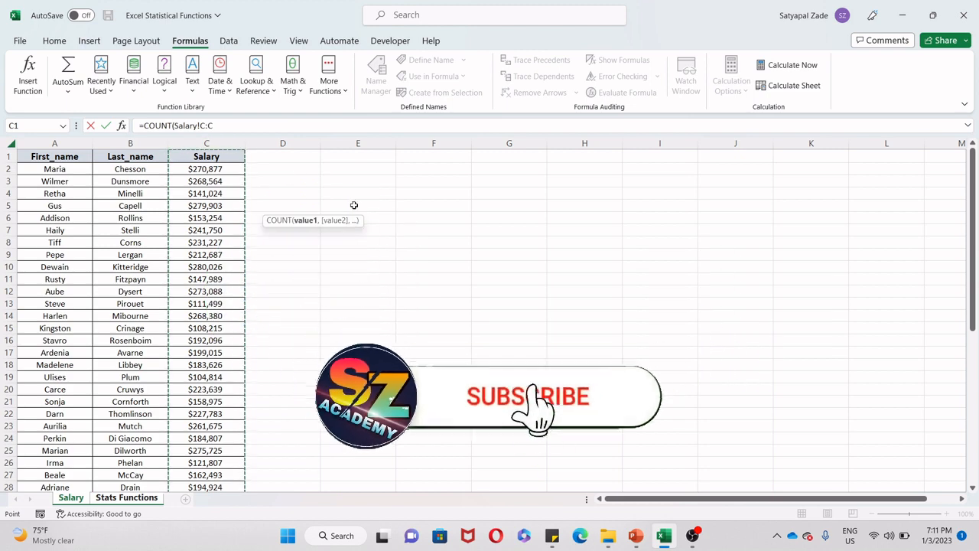
pyautogui.write(')')
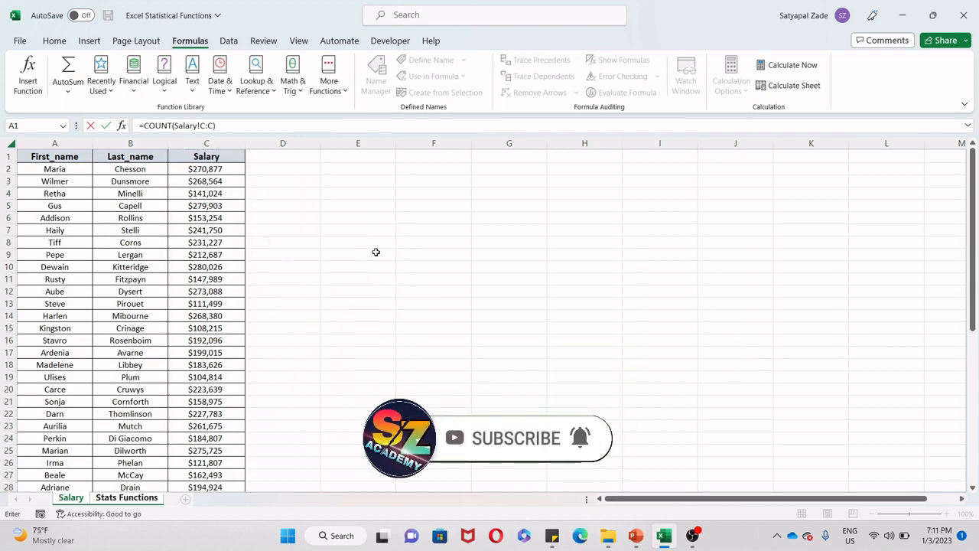
pyautogui.press('Return')
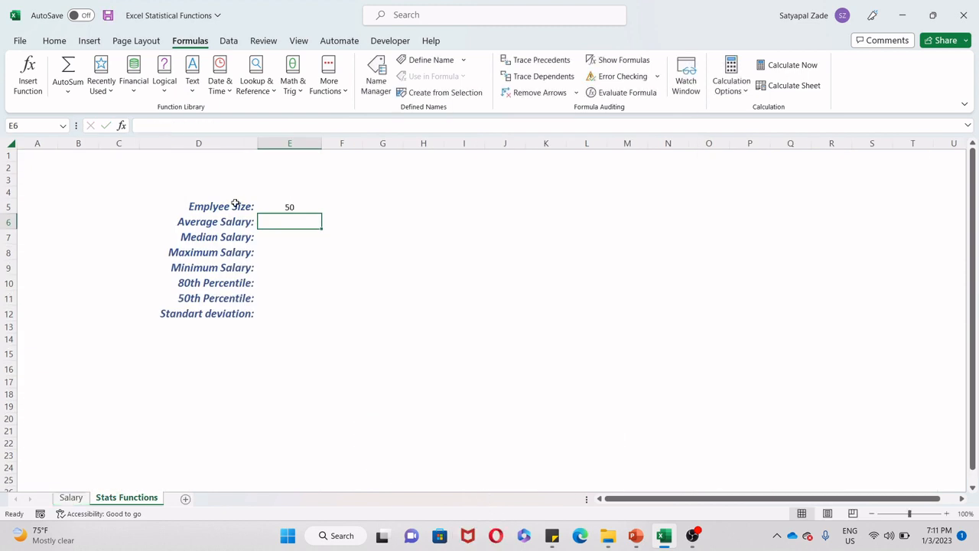
pyautogui.click(280, 208)
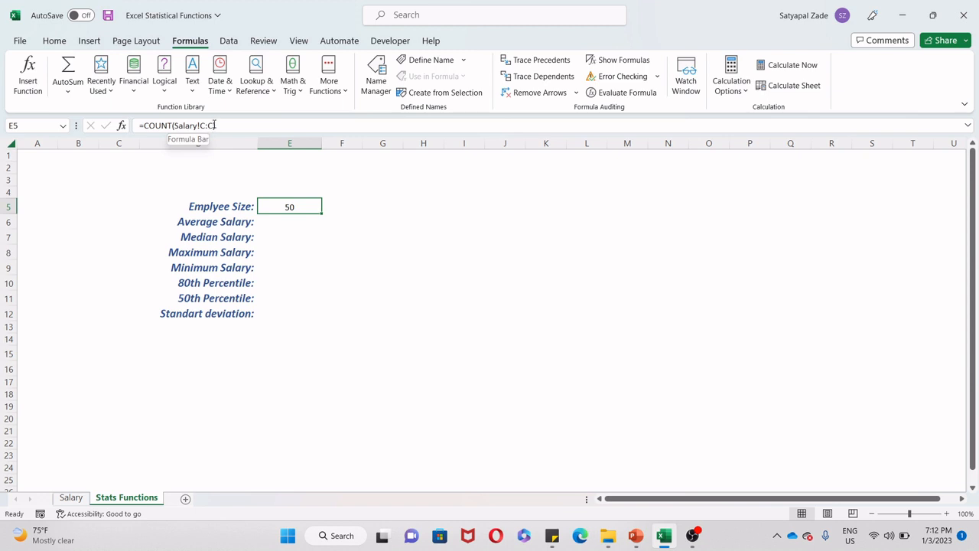
# - Calculate the average salary in E6 with an AVERAGE formula over column C of the Salary sheet
pyautogui.click(304, 221)
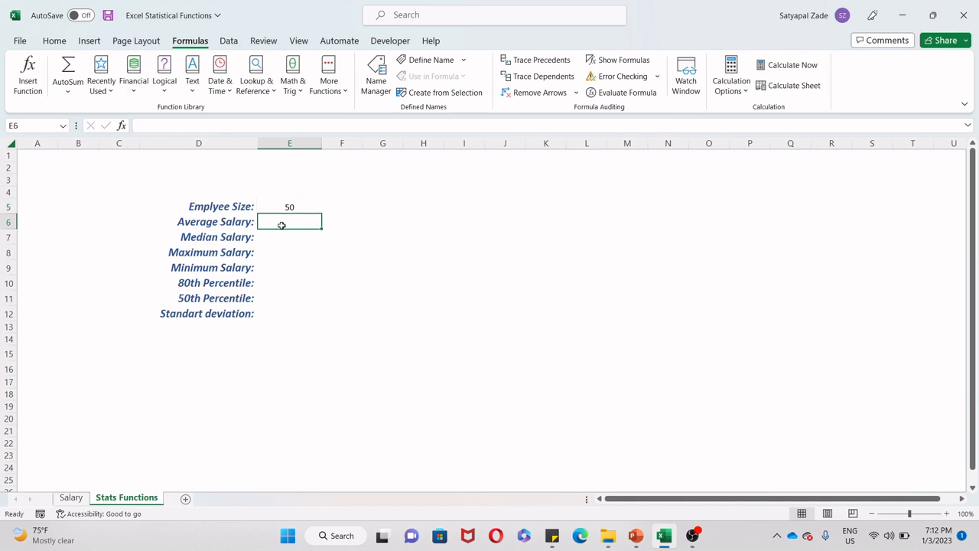
pyautogui.write('=')
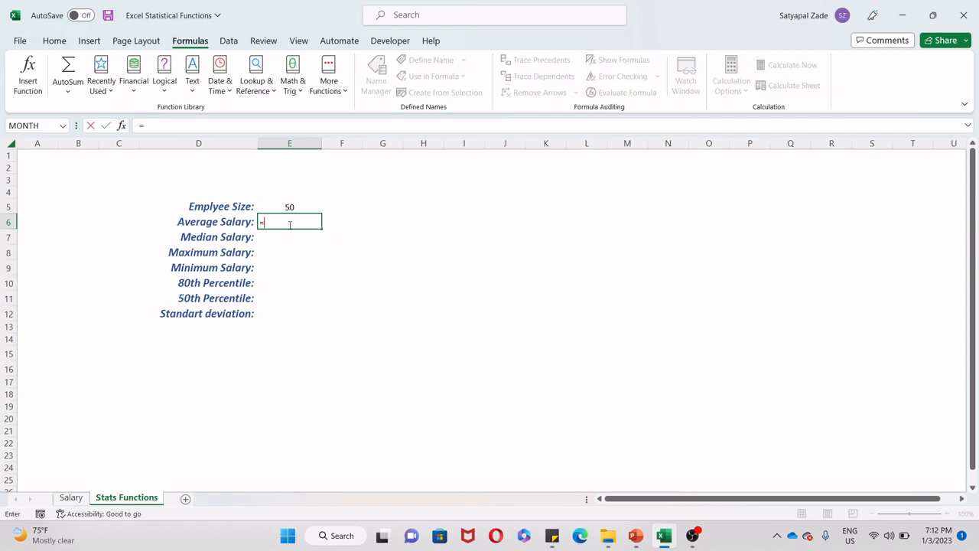
pyautogui.write('aver')
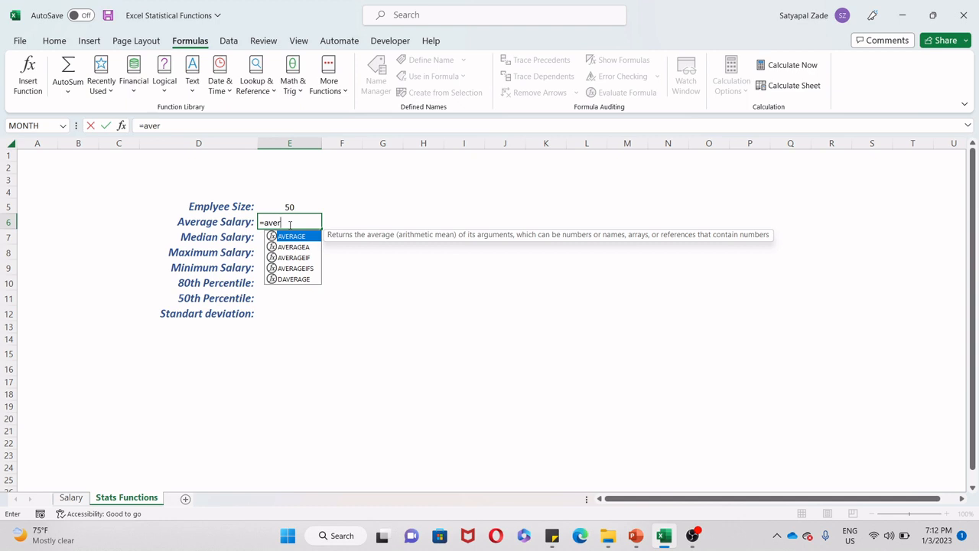
pyautogui.press('Tab')
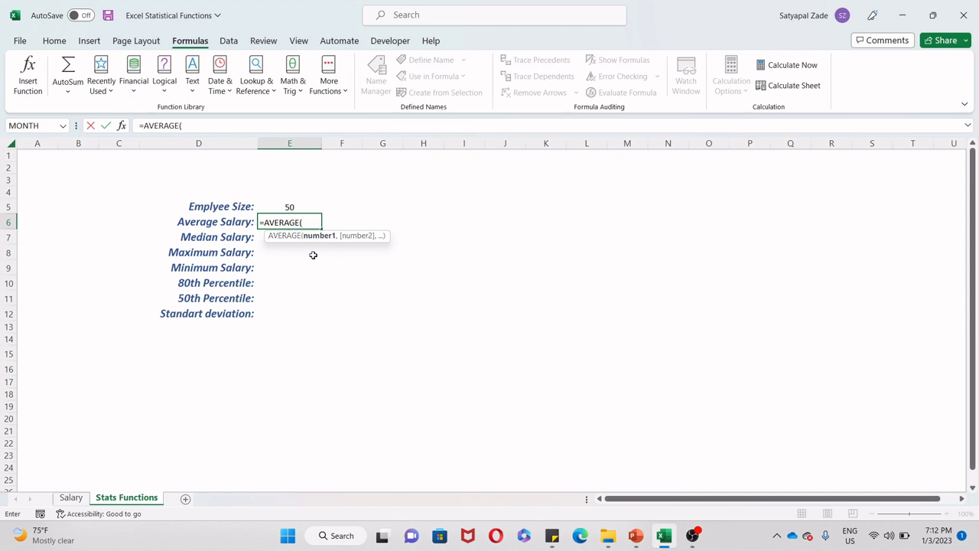
pyautogui.click(70, 498)
pyautogui.click(206, 143)
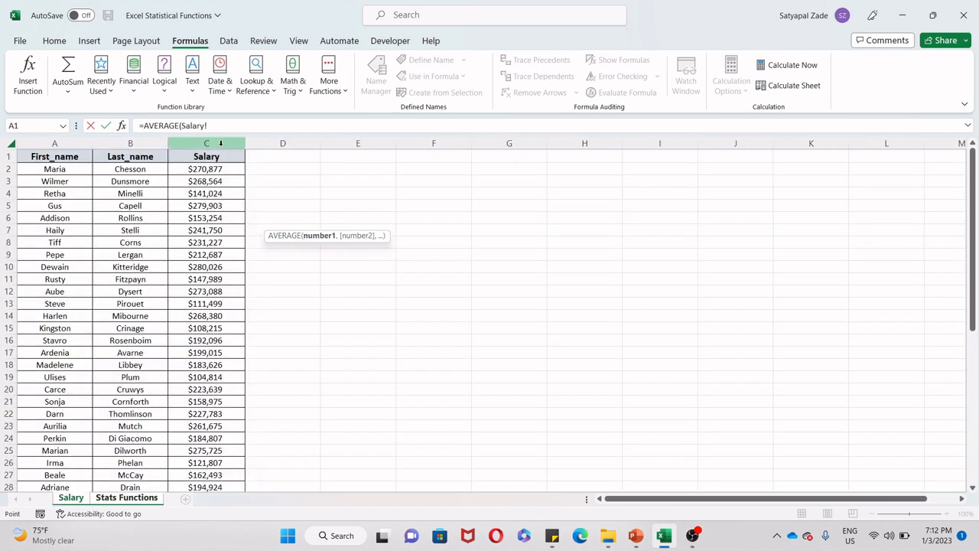
pyautogui.write(')')
pyautogui.press('Return')
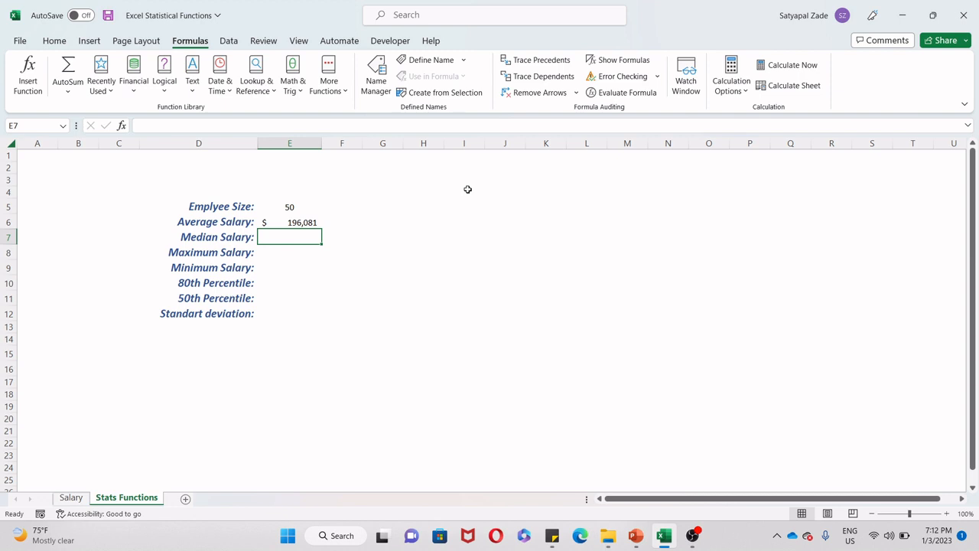
# - Calculate the median salary in E7 with a MEDIAN formula over column C of the Salary sheet
pyautogui.write('=media')
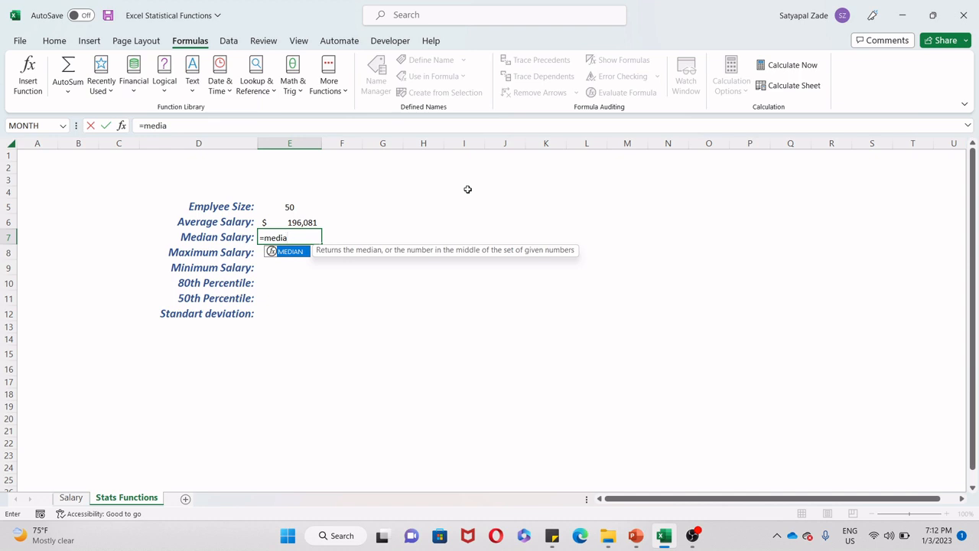
pyautogui.press('Tab')
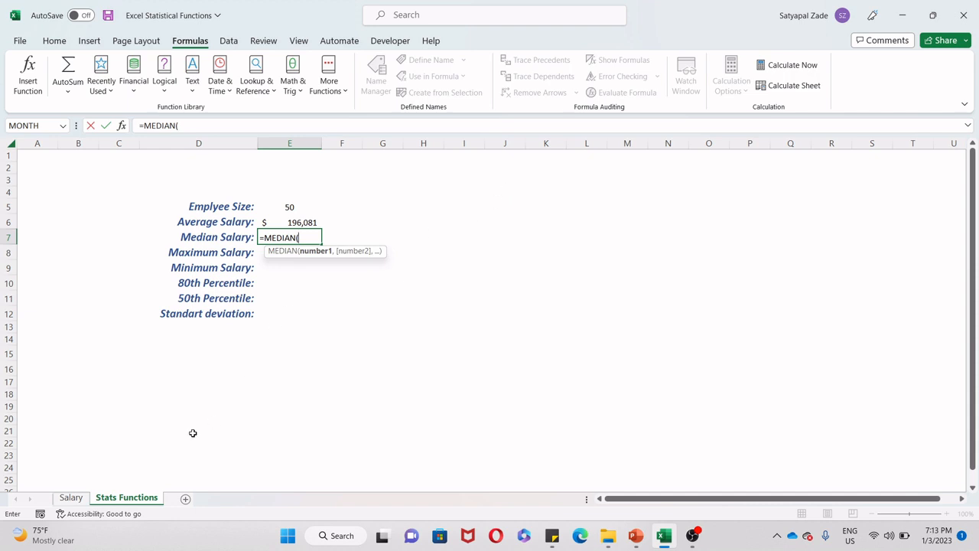
pyautogui.click(82, 499)
pyautogui.click(221, 147)
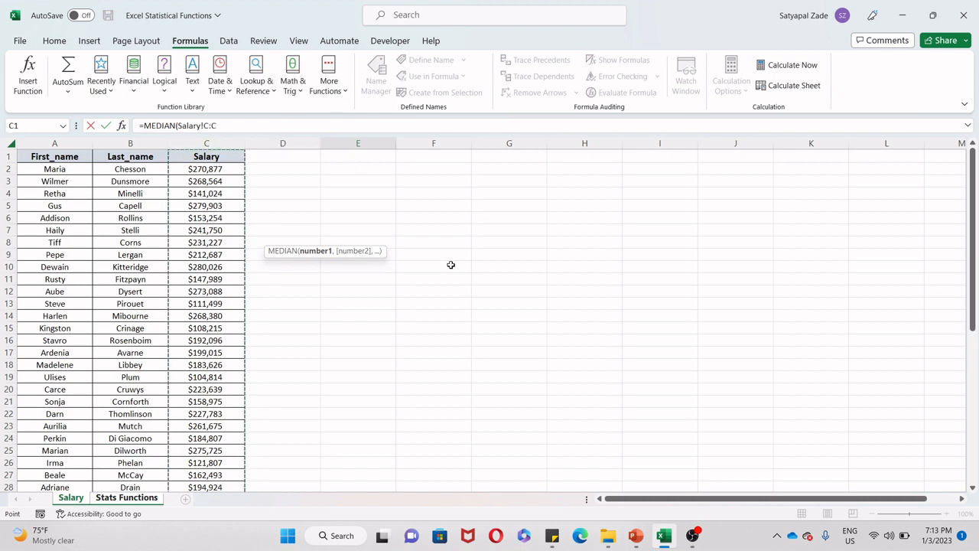
pyautogui.write(')')
pyautogui.press('Return')
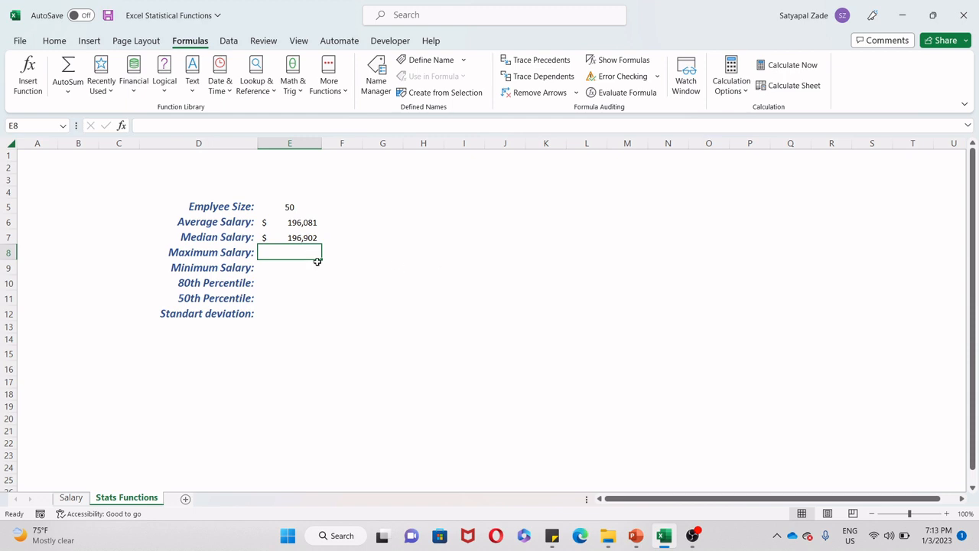
# - Calculate the maximum salary in E8 with a MAX formula over column C of the Salary sheet
pyautogui.write('=max')
pyautogui.press('Tab')
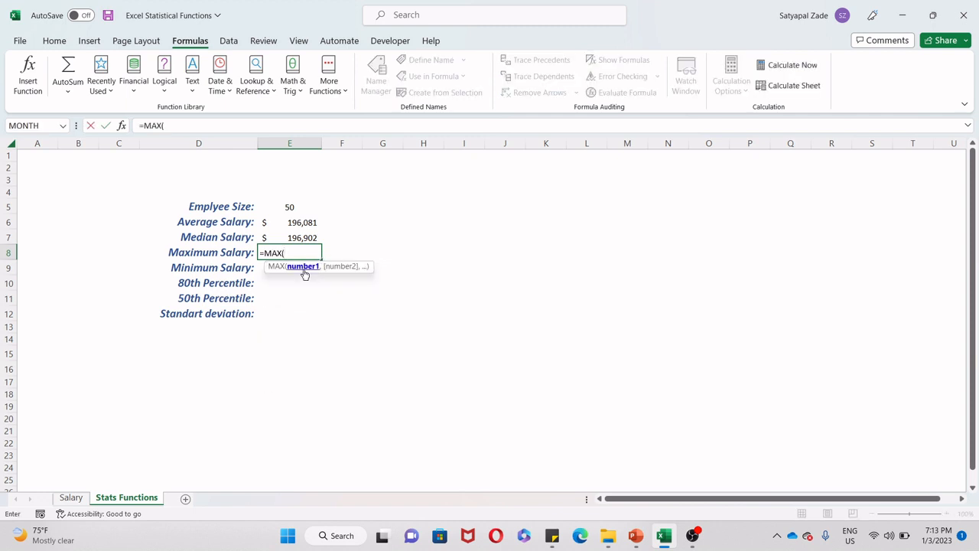
pyautogui.click(70, 497)
pyautogui.click(206, 143)
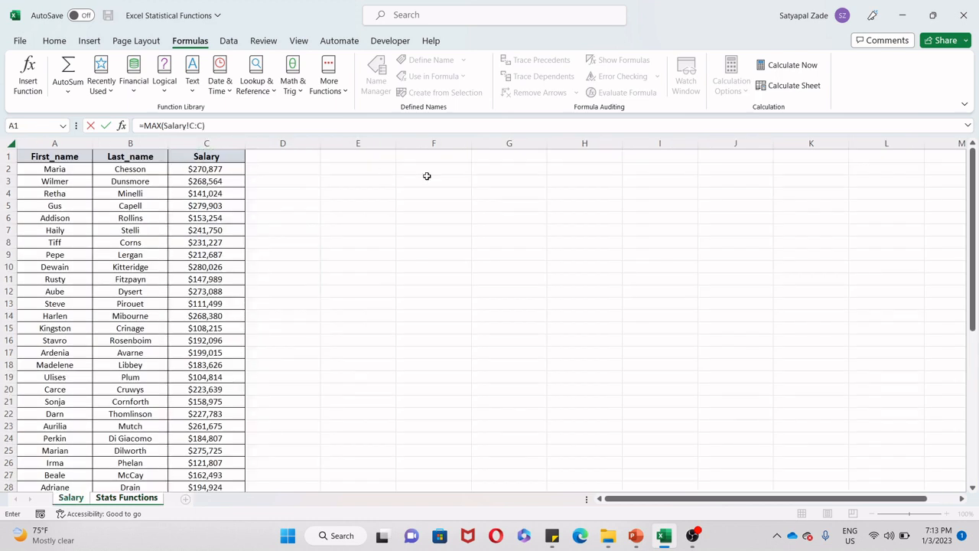
pyautogui.press('Return')
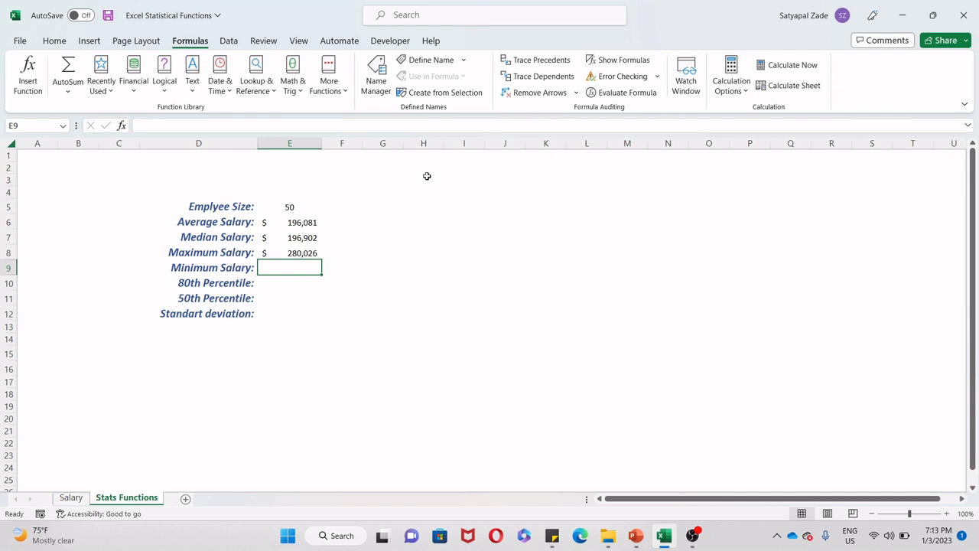
# - Calculate the minimum salary in E9 with a MIN formula over column C of the Salary sheet
pyautogui.write('=min')
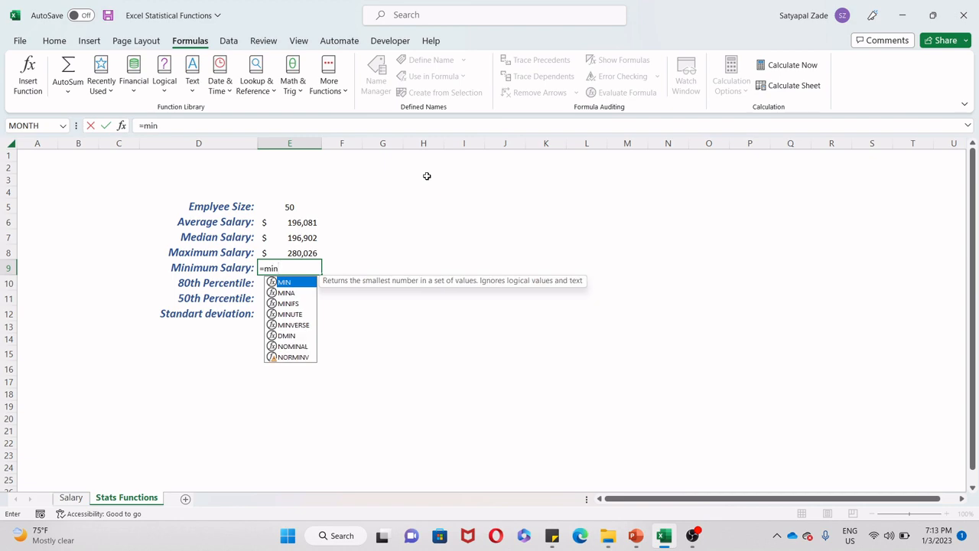
pyautogui.press('Tab')
pyautogui.click(71, 497)
pyautogui.click(207, 143)
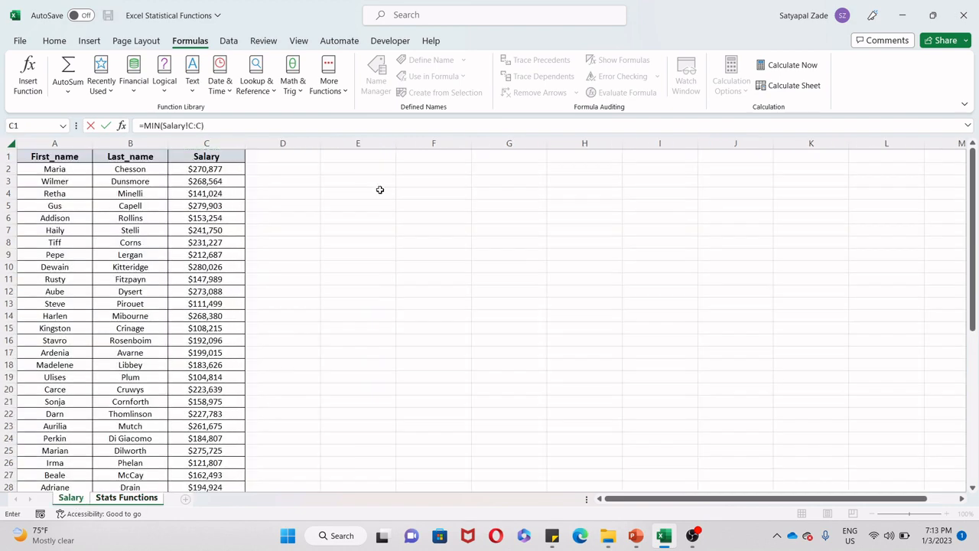
pyautogui.press('Return')
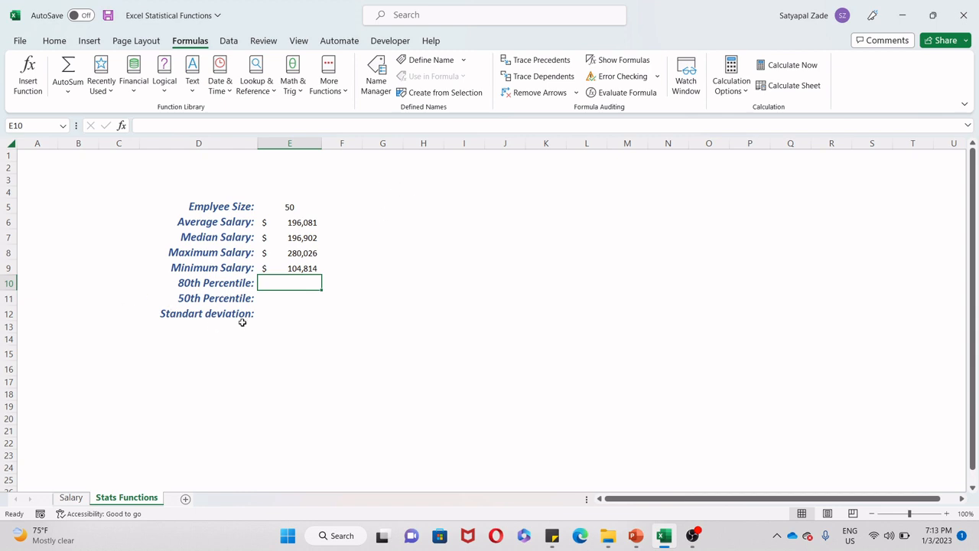
# - Calculate the 80th percentile in E10 with a PERCENTILE formula over column C of the Salary sheet, using .80 as k
pyautogui.write('=')
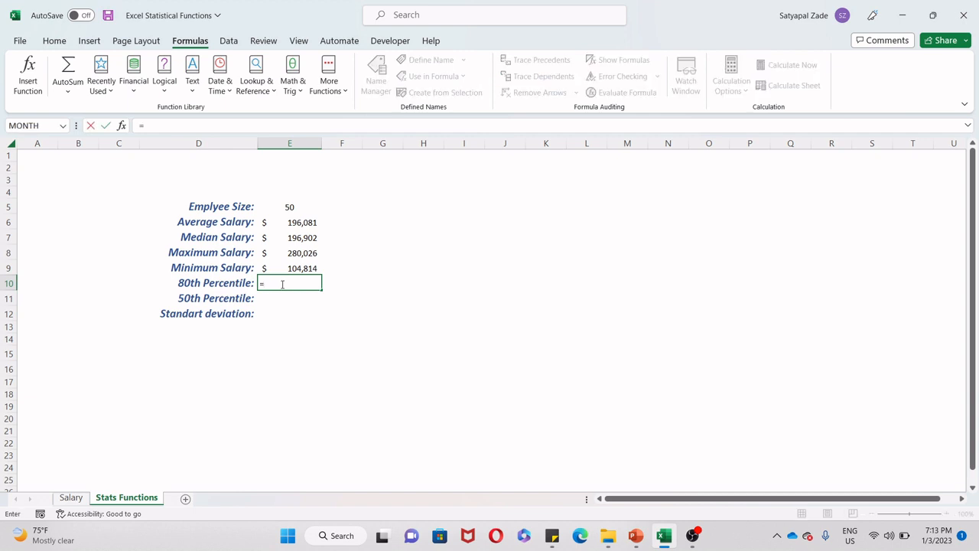
pyautogui.write('percent')
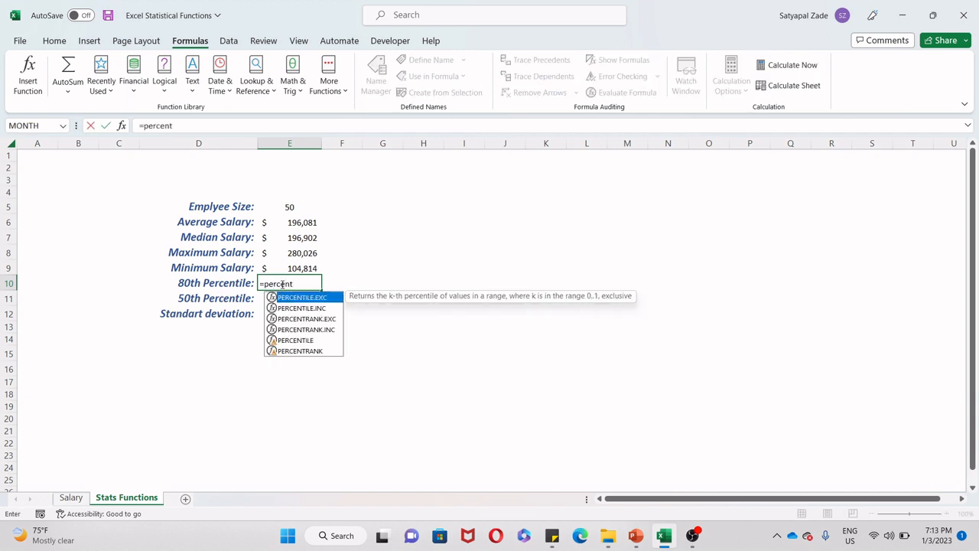
pyautogui.press('Down')
pyautogui.press('Down')
pyautogui.press('Down')
pyautogui.press('Down')
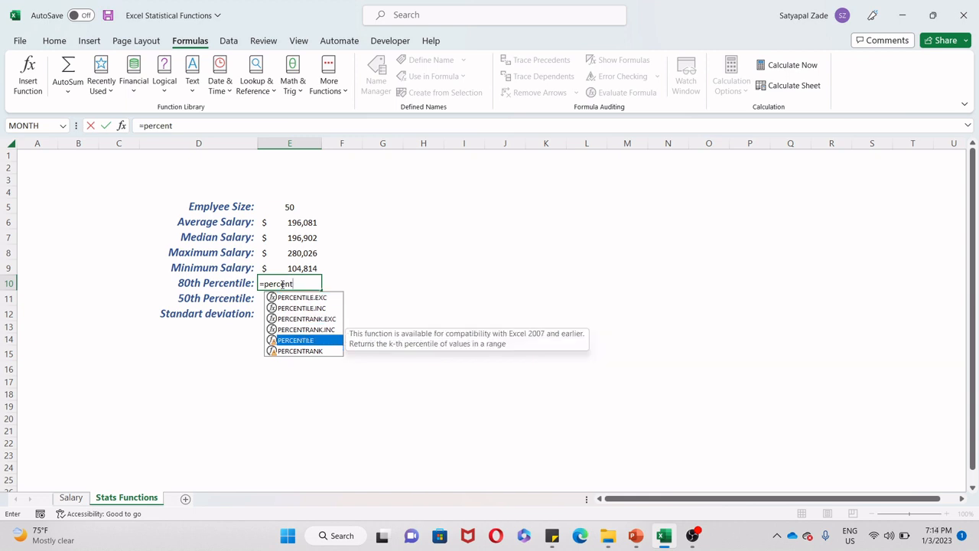
pyautogui.press('Tab')
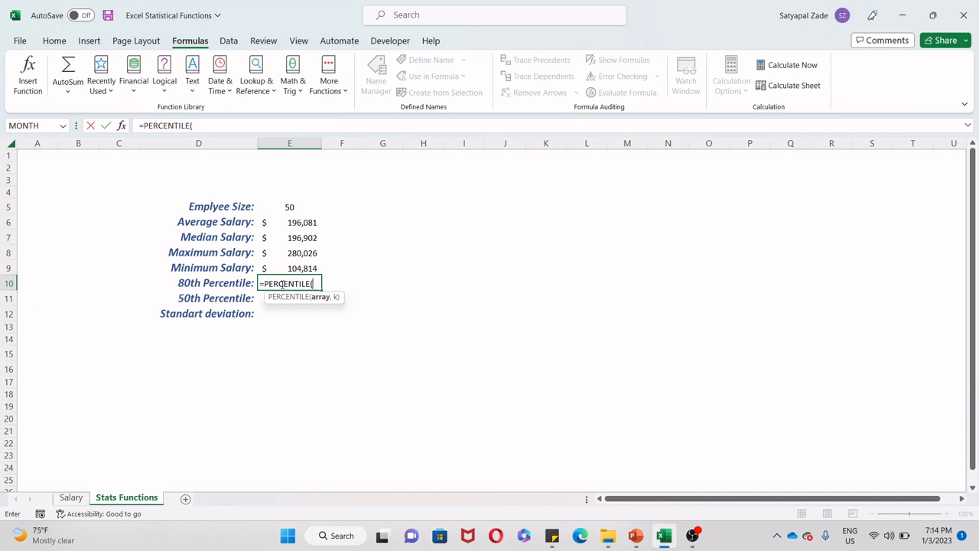
pyautogui.click(69, 498)
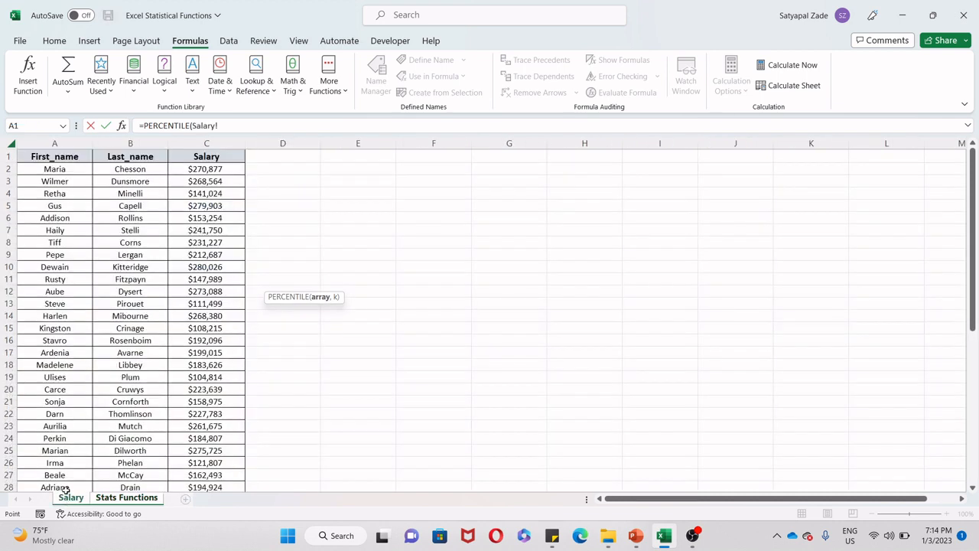
pyautogui.click(217, 143)
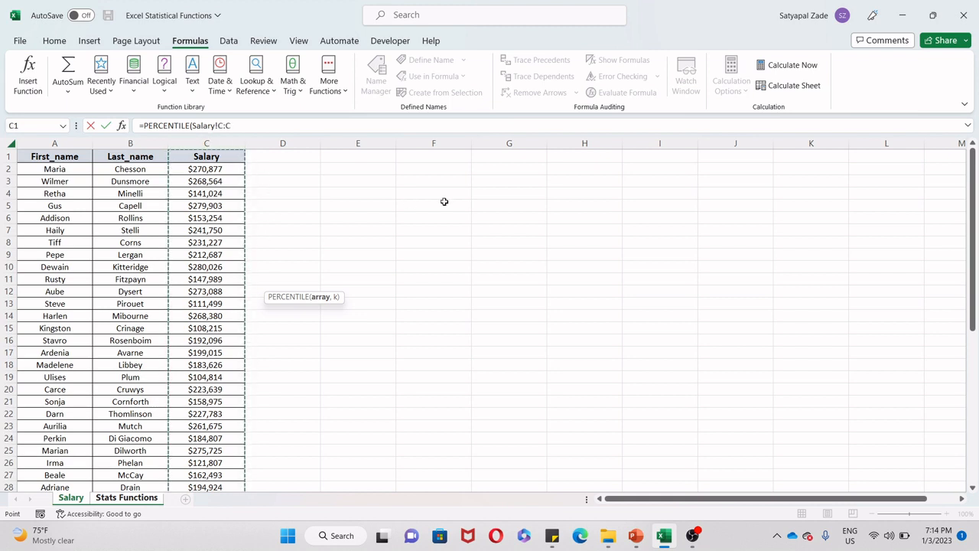
pyautogui.write(',.8')
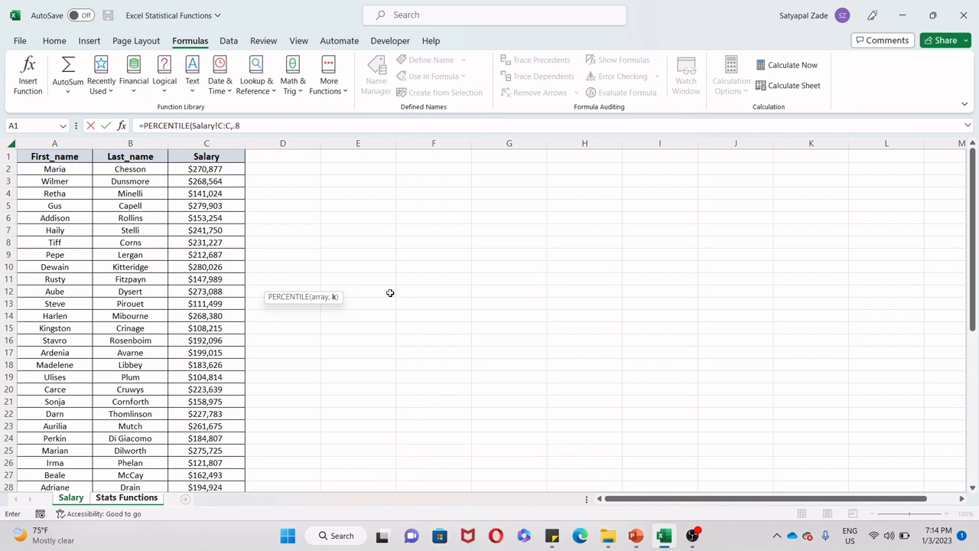
pyautogui.write('0)')
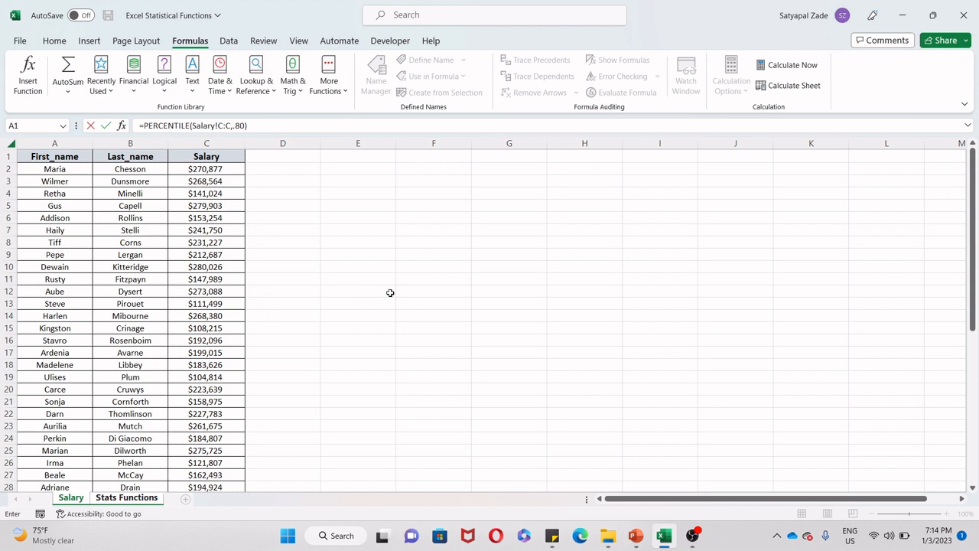
pyautogui.press('Return')
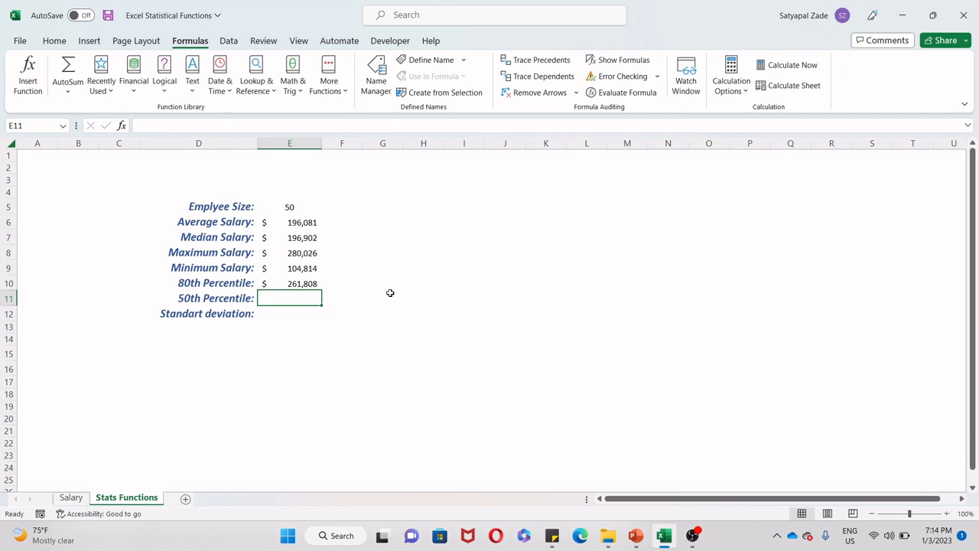
# - Copy the 80th percentile formula text from E10 into E11, the 50th percentile cell
pyautogui.click(305, 284)
pyautogui.moveTo(257, 125); pyautogui.dragTo(91, 125)
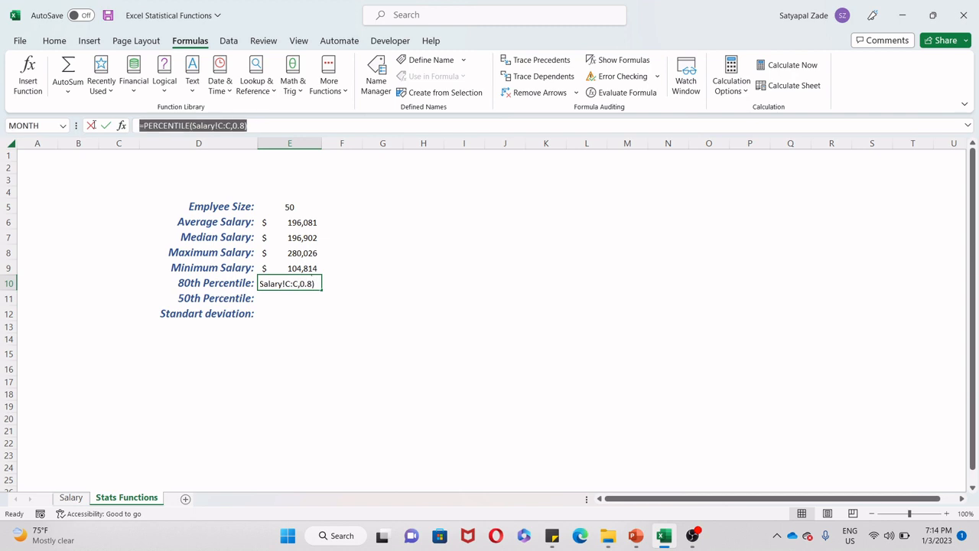
pyautogui.press('Escape')
pyautogui.click(294, 299)
pyautogui.hotkey('ctrl', 'v')
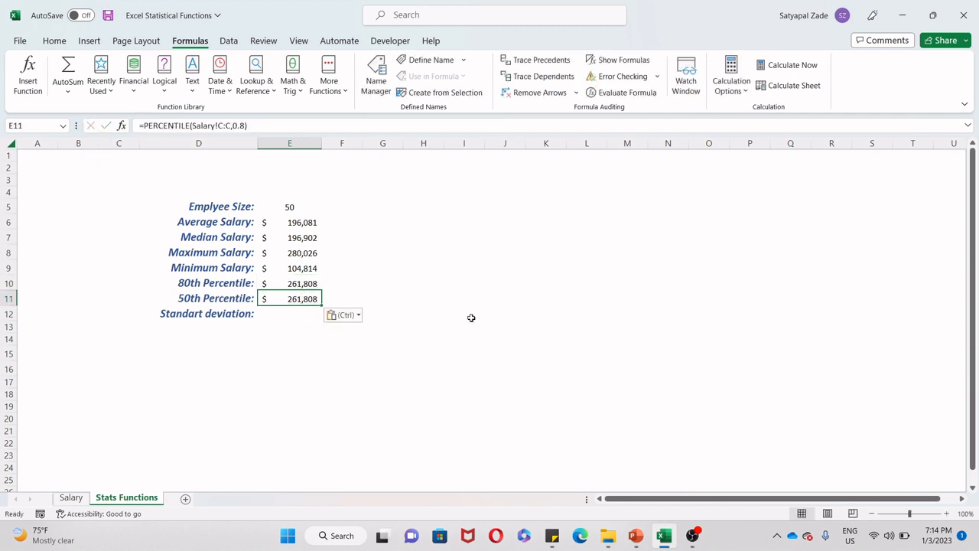
# - Set the k argument of the PERCENTILE formula in E11 to 0.5 for the 50th percentile
pyautogui.click(244, 126)
pyautogui.press('BackSpace')
pyautogui.write('5')
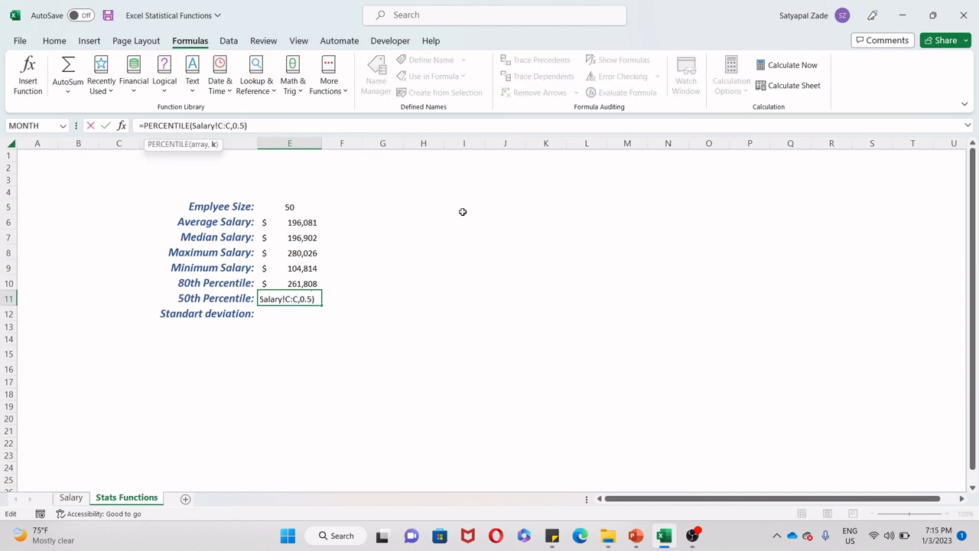
pyautogui.press('Return')
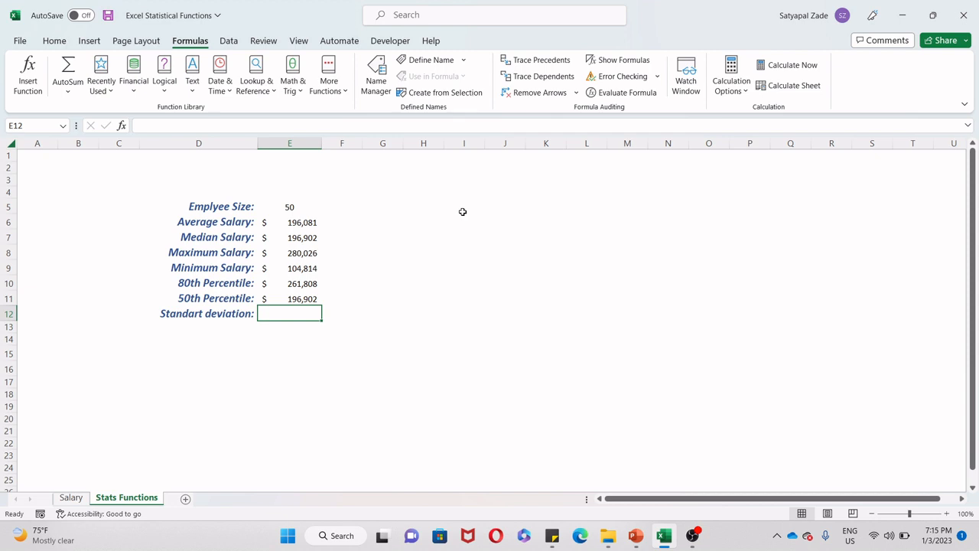
# - Calculate the standard deviation in E12 with a STDEV formula over column C of the Salary sheet
pyautogui.write('=st')
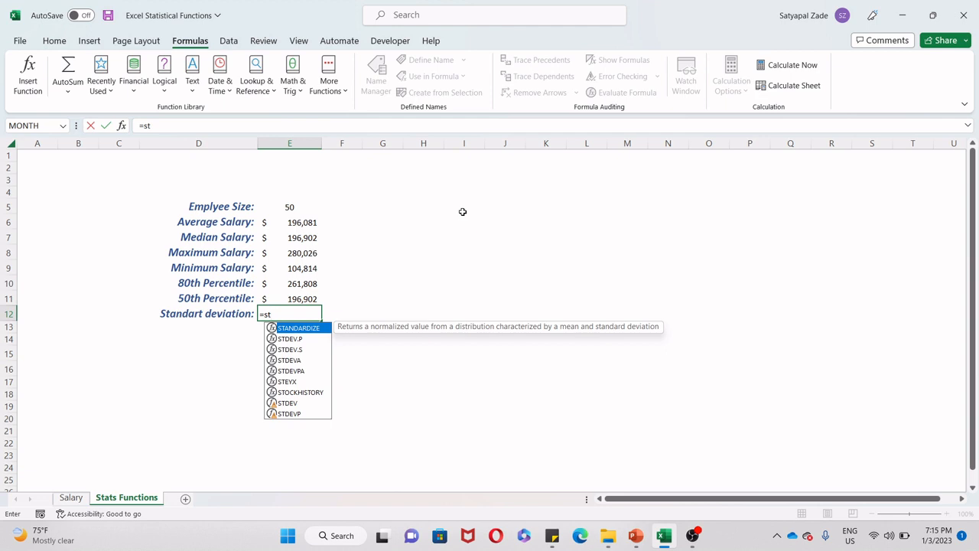
pyautogui.write('de')
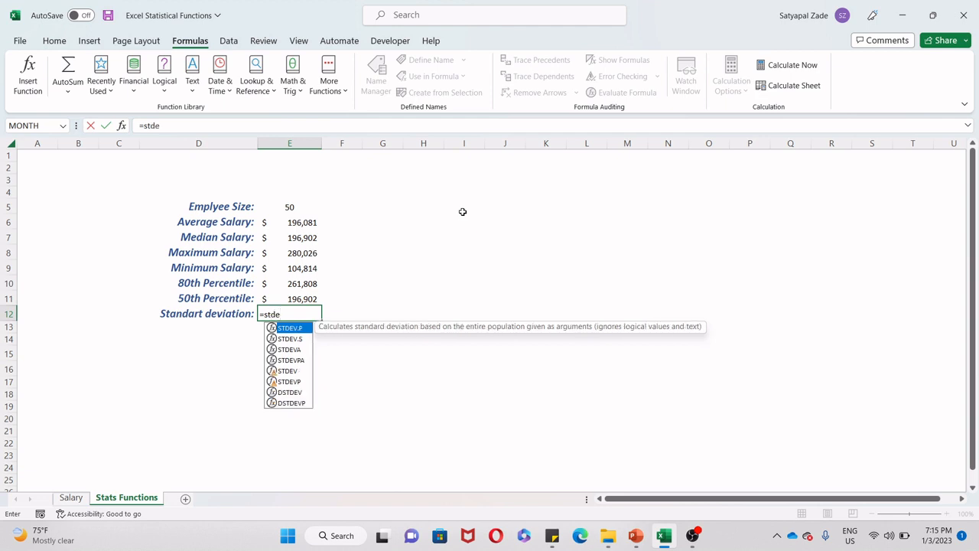
pyautogui.click(292, 371)
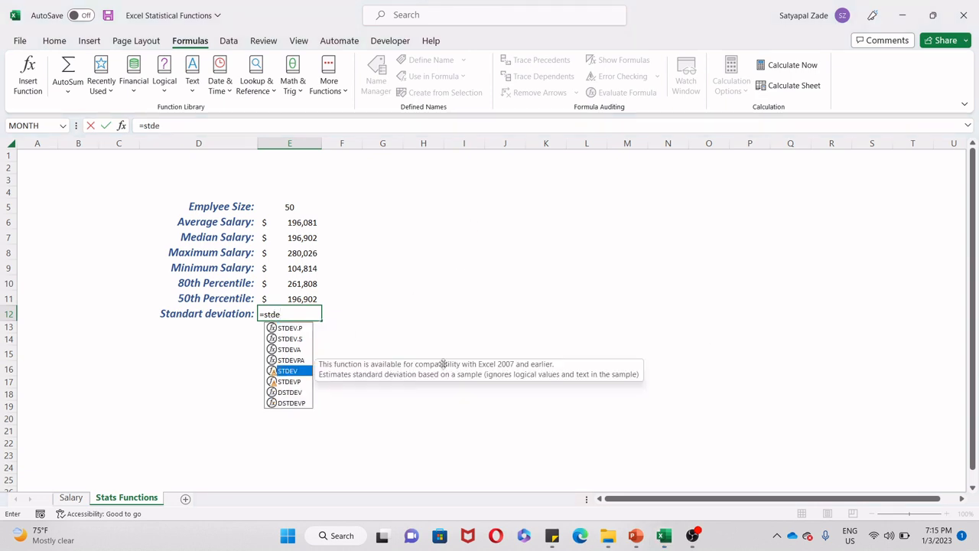
pyautogui.press('Tab')
pyautogui.click(75, 498)
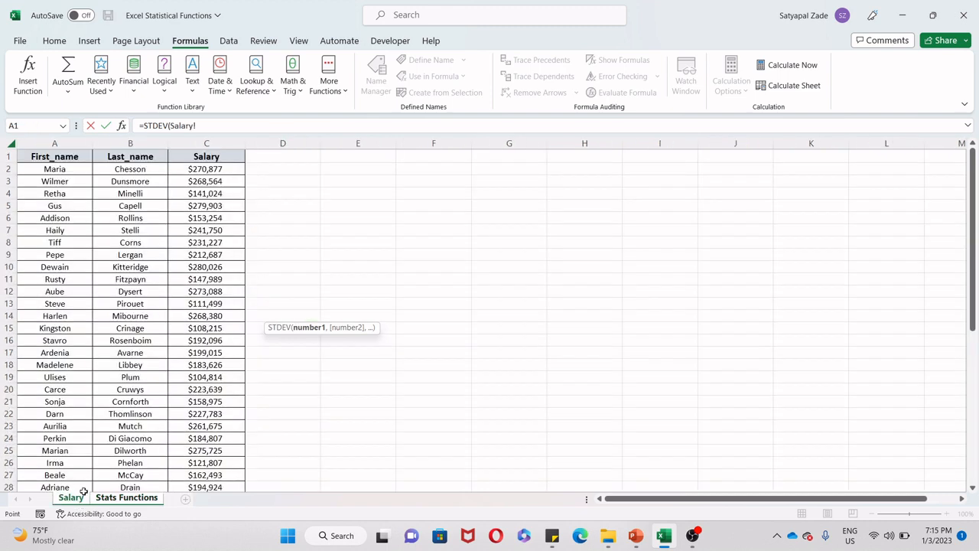
pyautogui.click(218, 144)
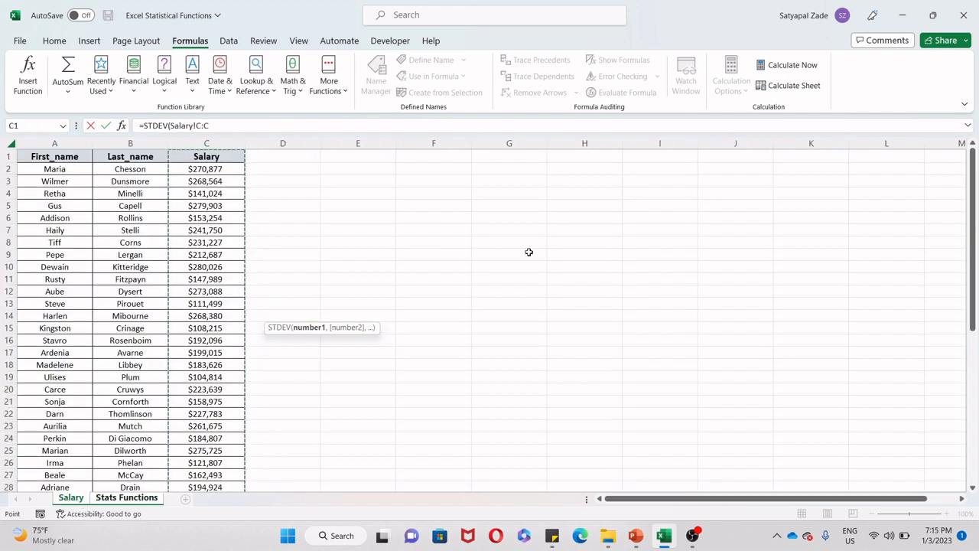
pyautogui.write(')')
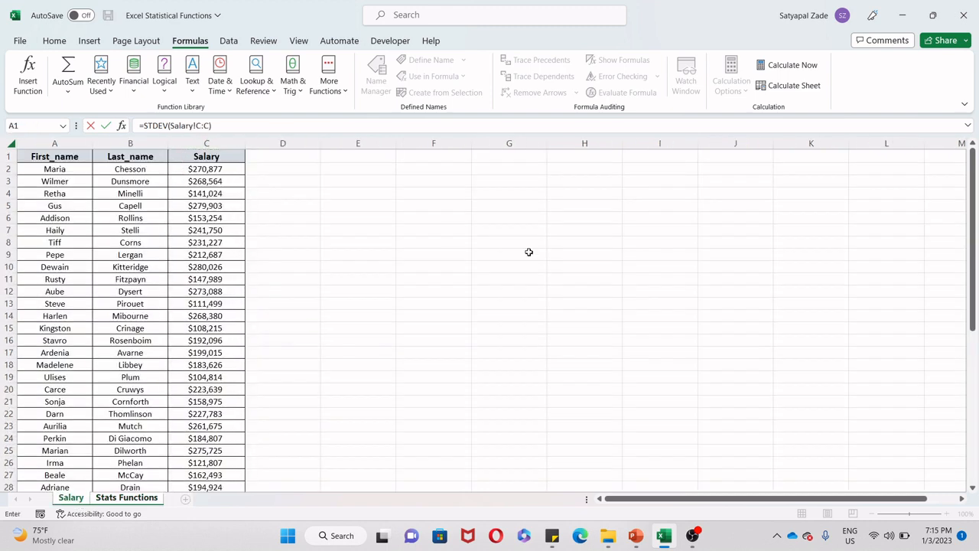
pyautogui.press('Return')
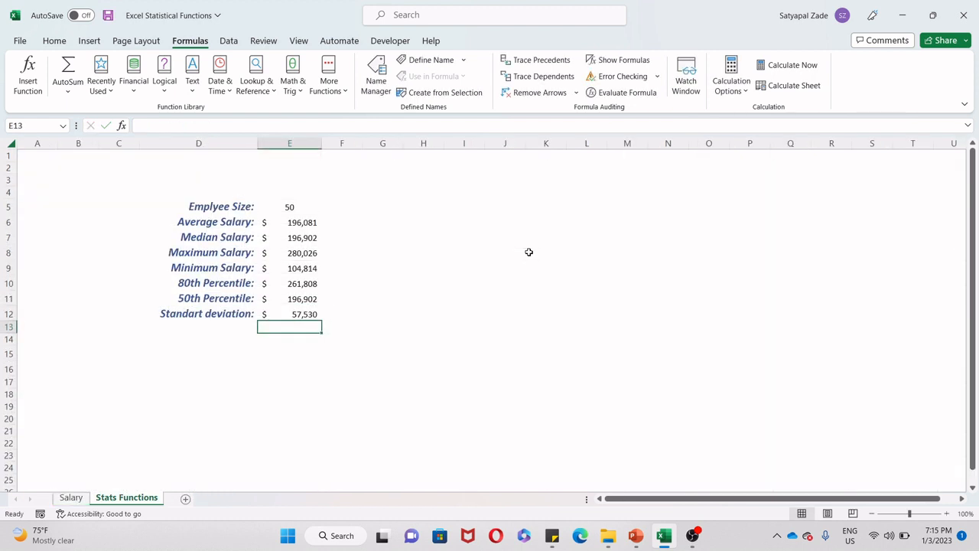